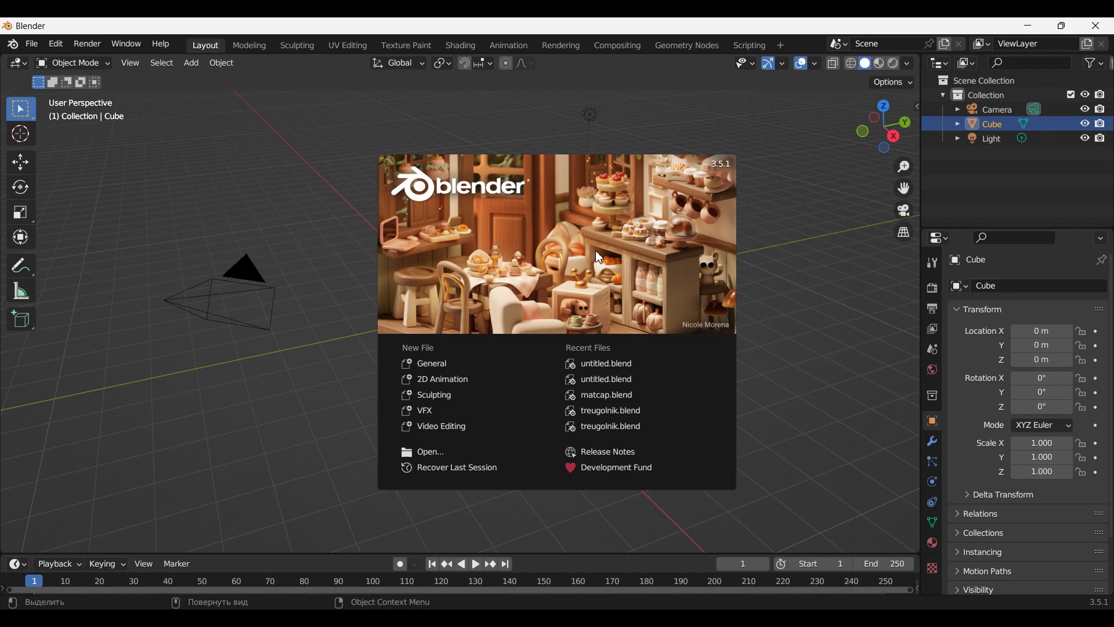
- Close the splash screen and select the Collection, Camera, Cube and Light in the Outliner
click(1011, 166)
drag(1010, 176, 989, 94)
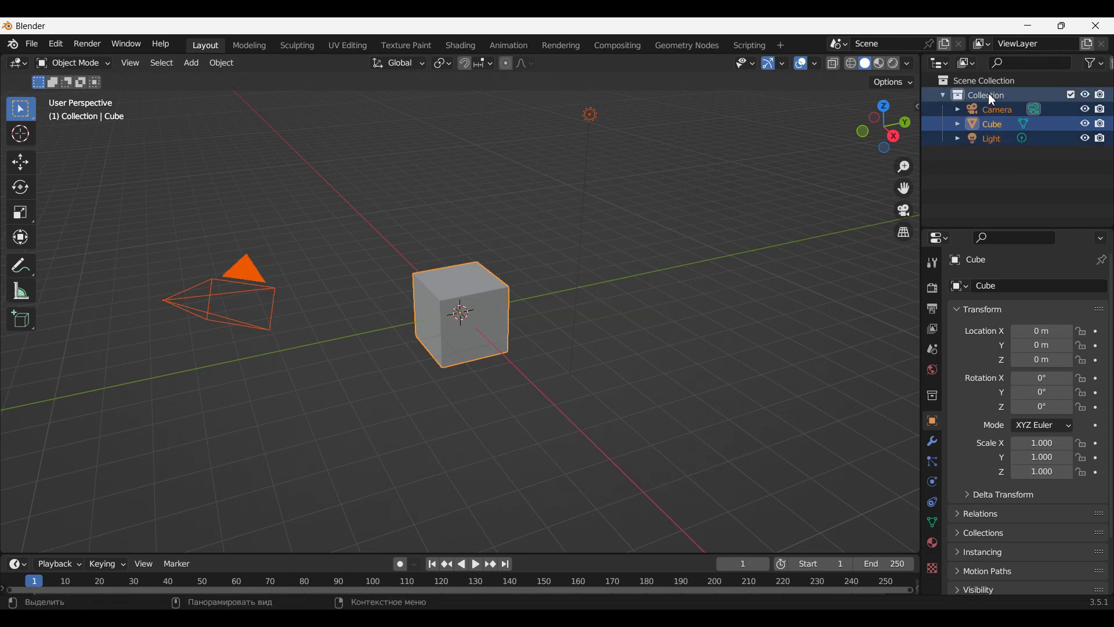
right_click(988, 94)
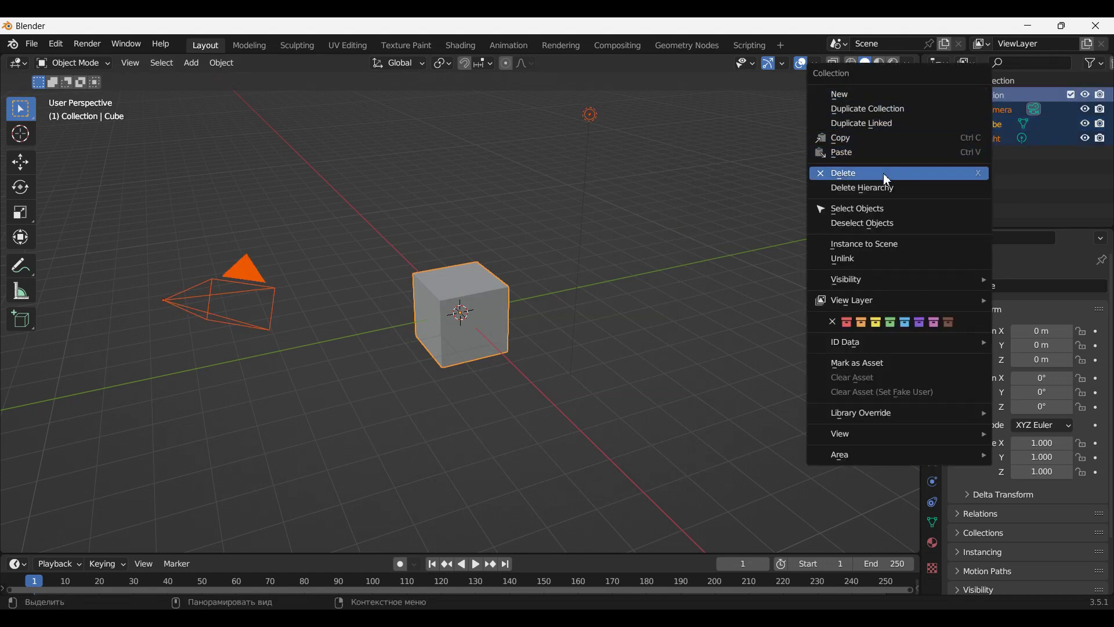
- Delete the default collection, add a new mesh cube, and switch it to Edit Mode
click(883, 173)
click(192, 62)
mouse_move(212, 79)
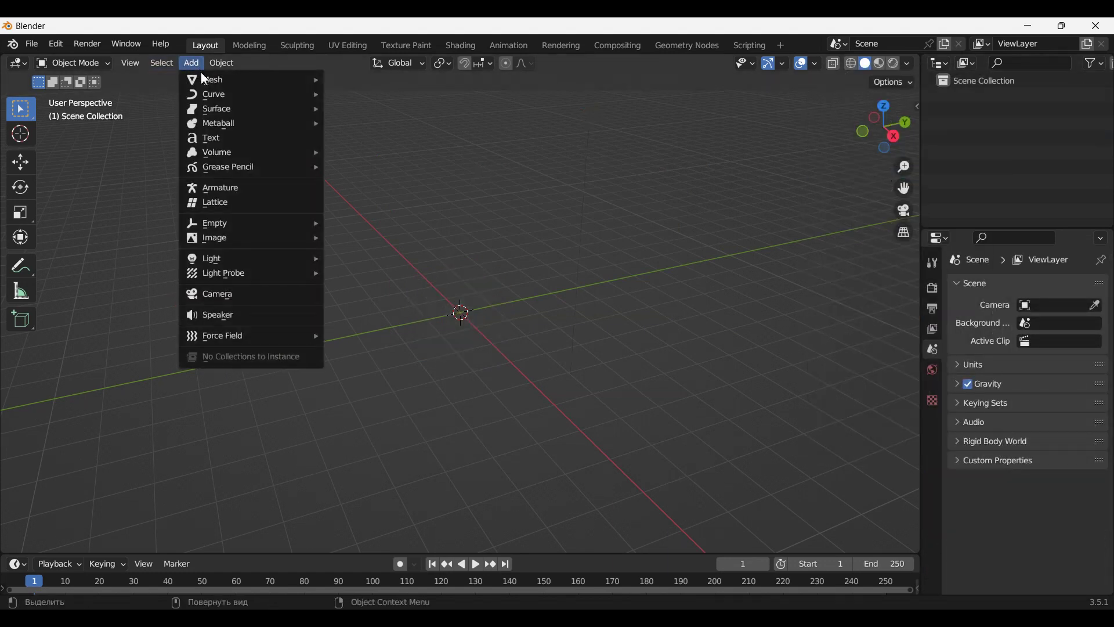
click(444, 92)
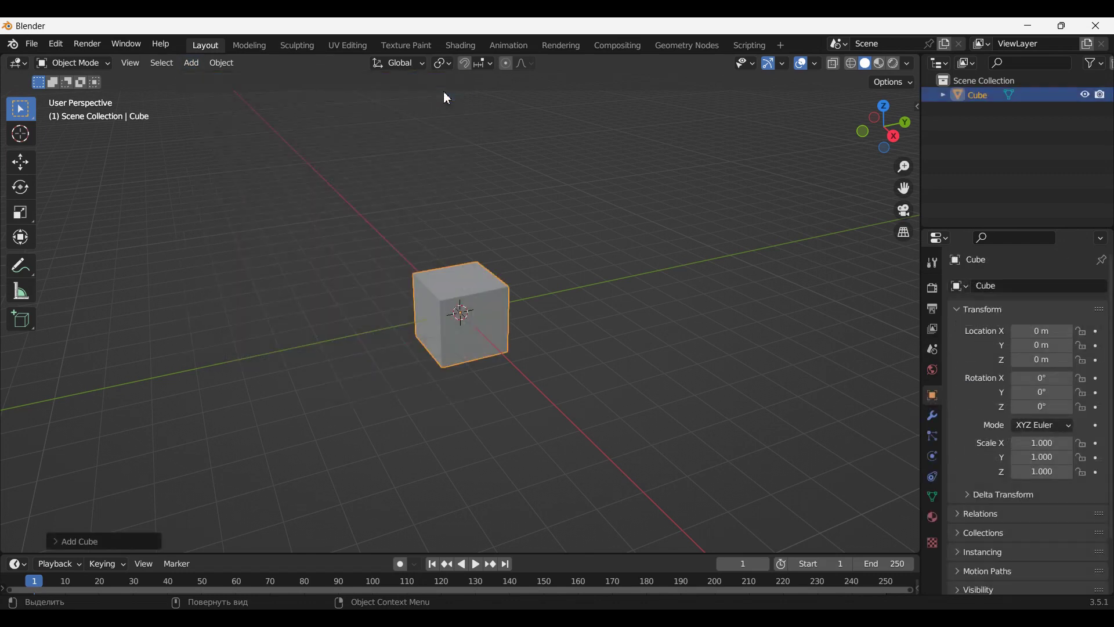
click(102, 63)
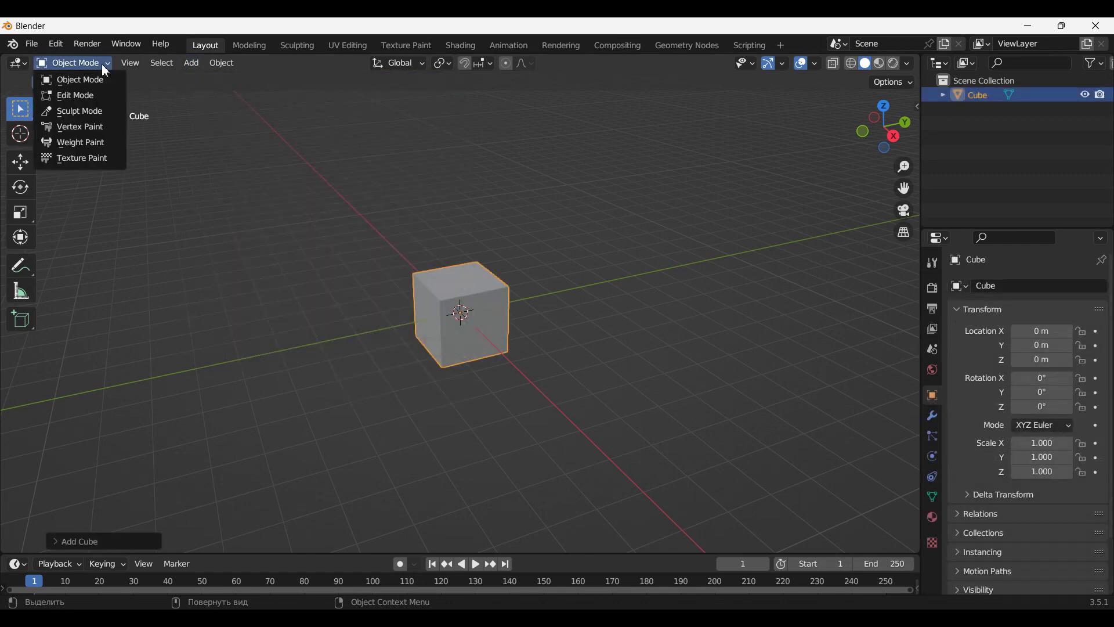
click(92, 97)
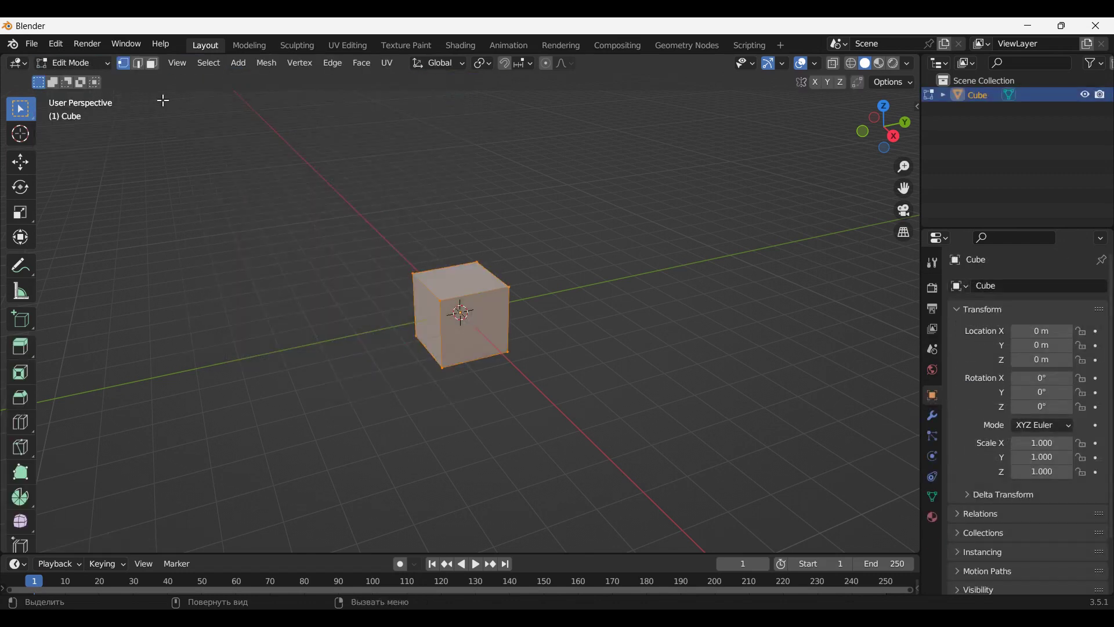
- Subdivide the cube mesh once, zoom in, and deselect everything with Alt+A
right_click(581, 203)
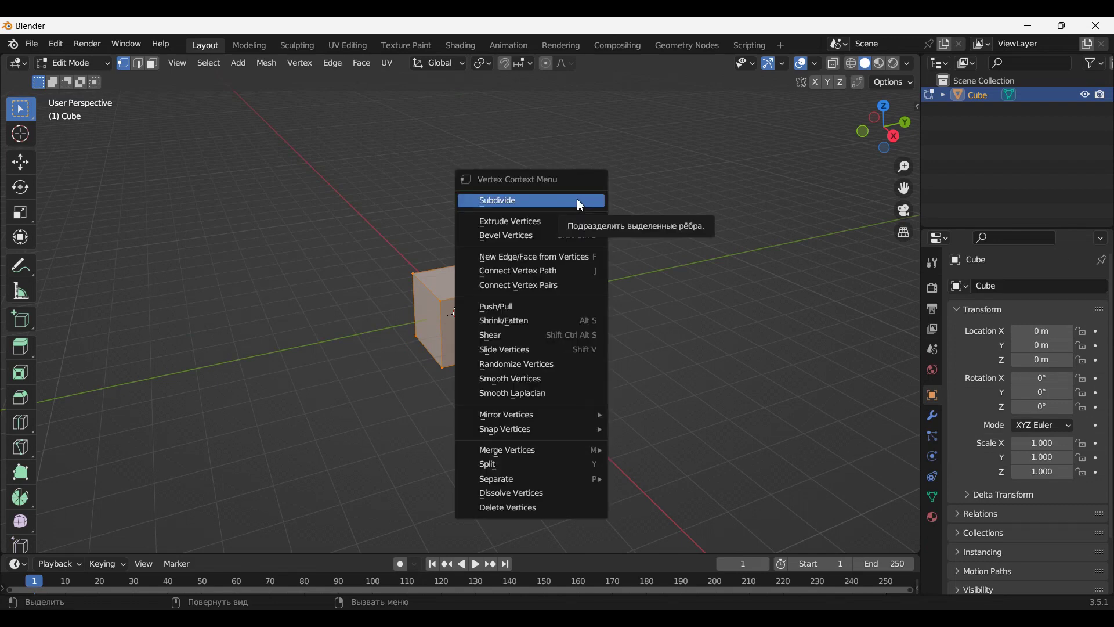
click(580, 202)
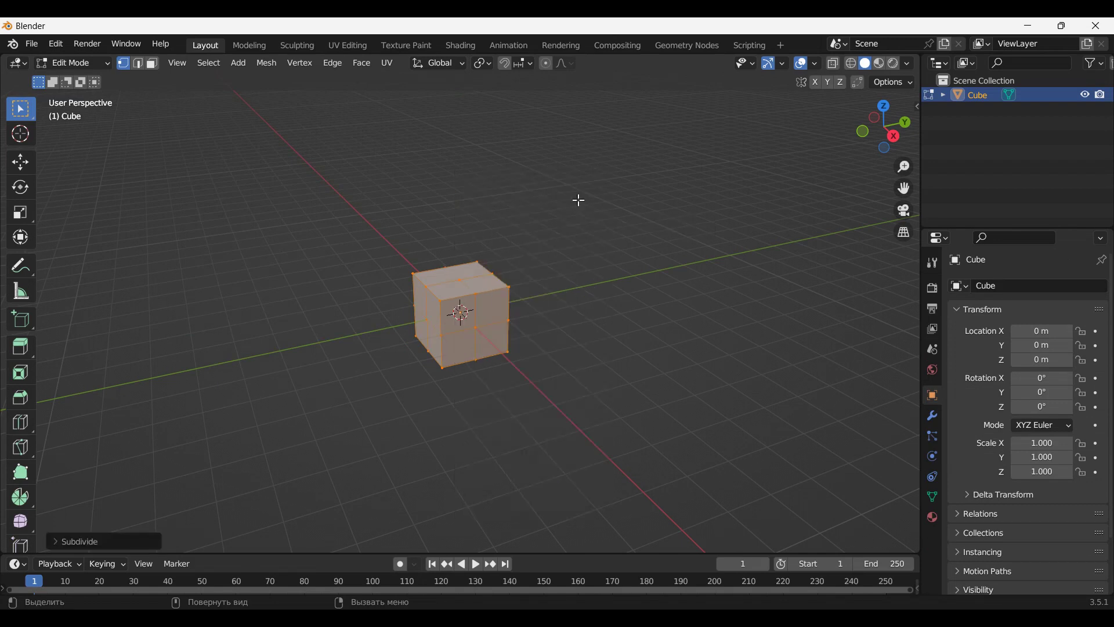
scroll(518, 271, up, 1)
scroll(519, 271, up, 3)
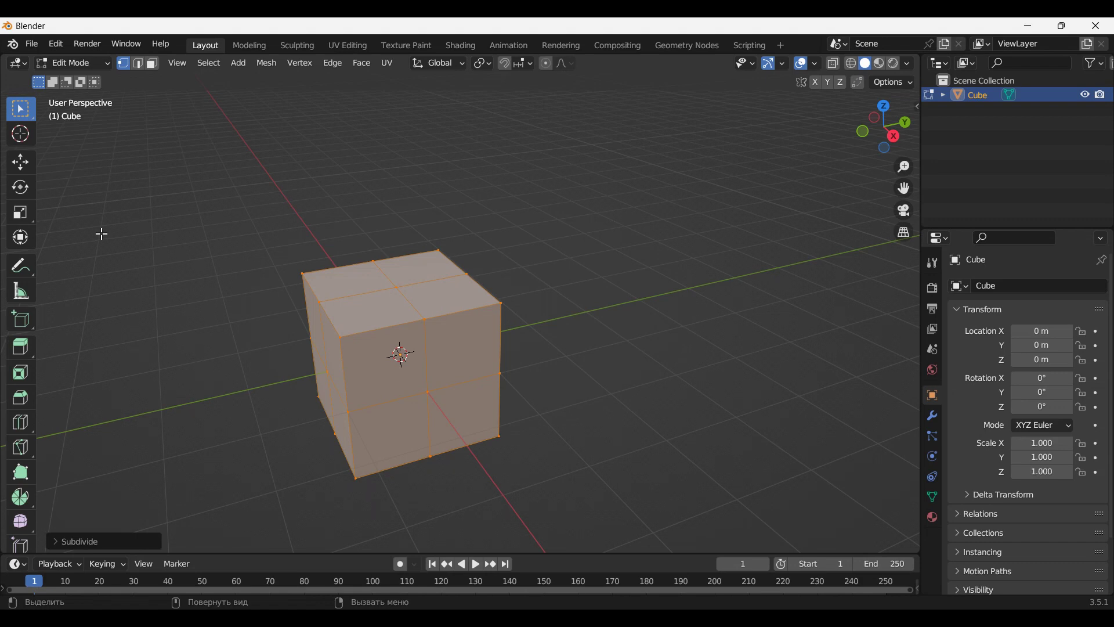
key(alt+a)
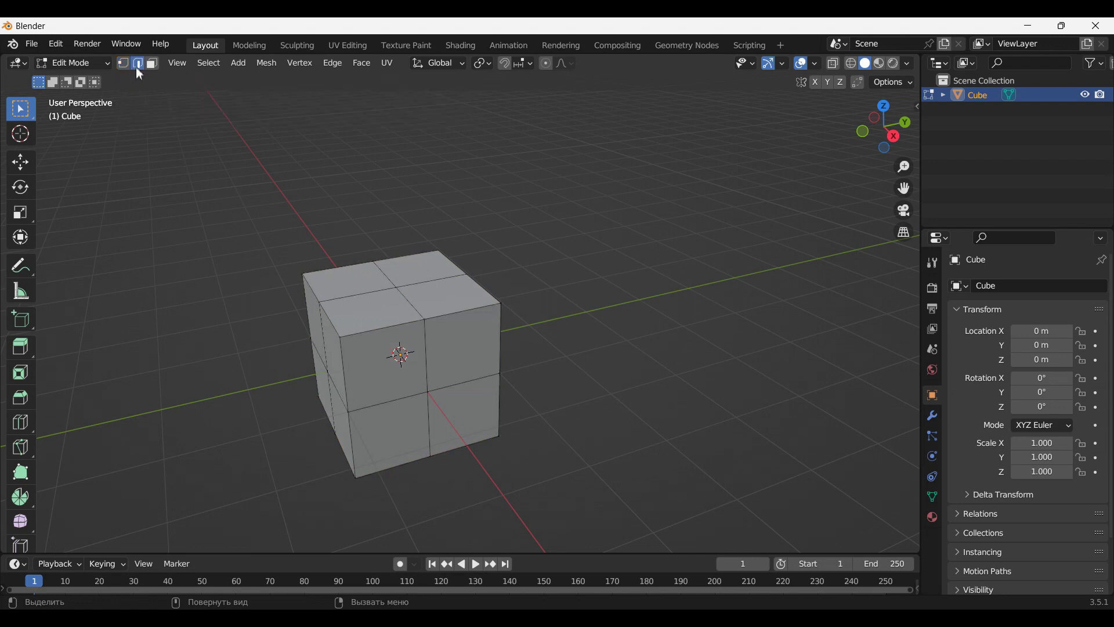
- Limited Dissolve one top edge so two top quarters merge into one face
click(370, 294)
key(x)
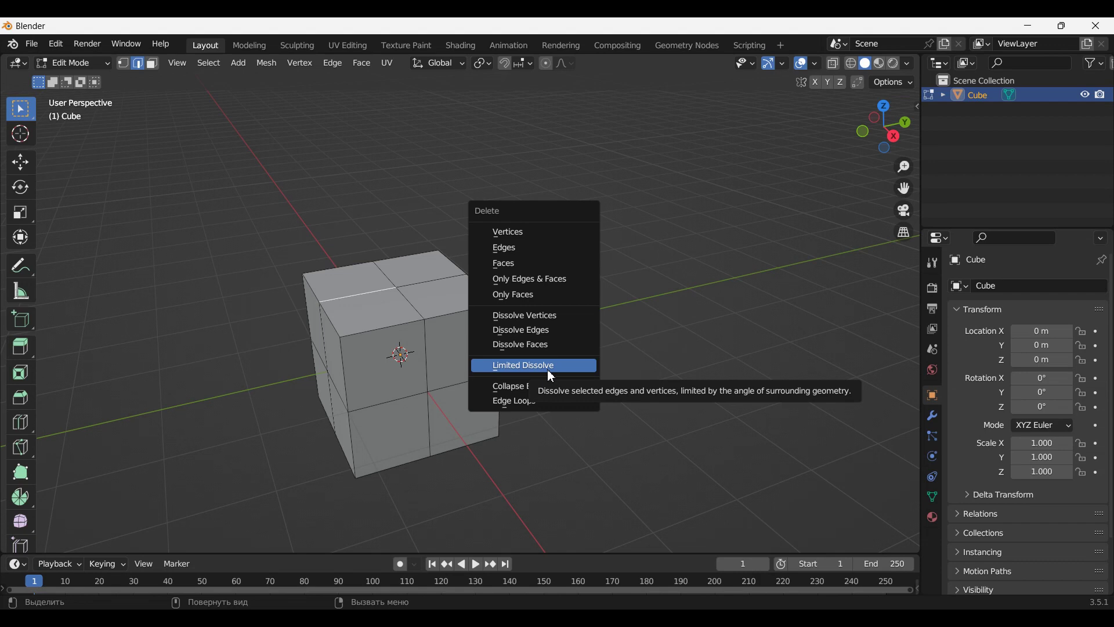
click(548, 371)
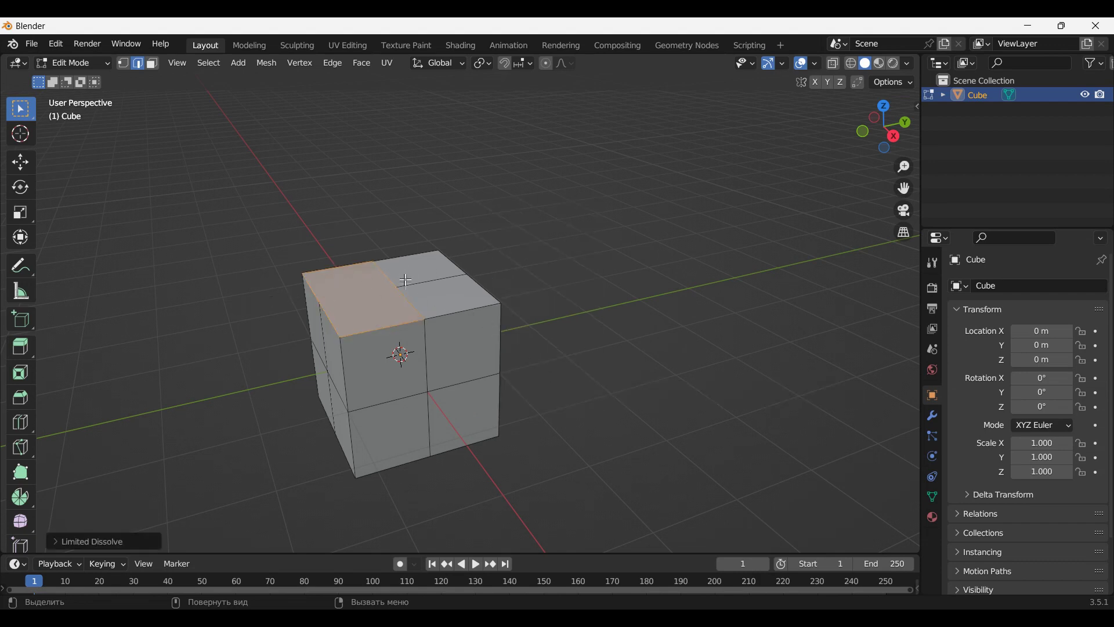
click(524, 273)
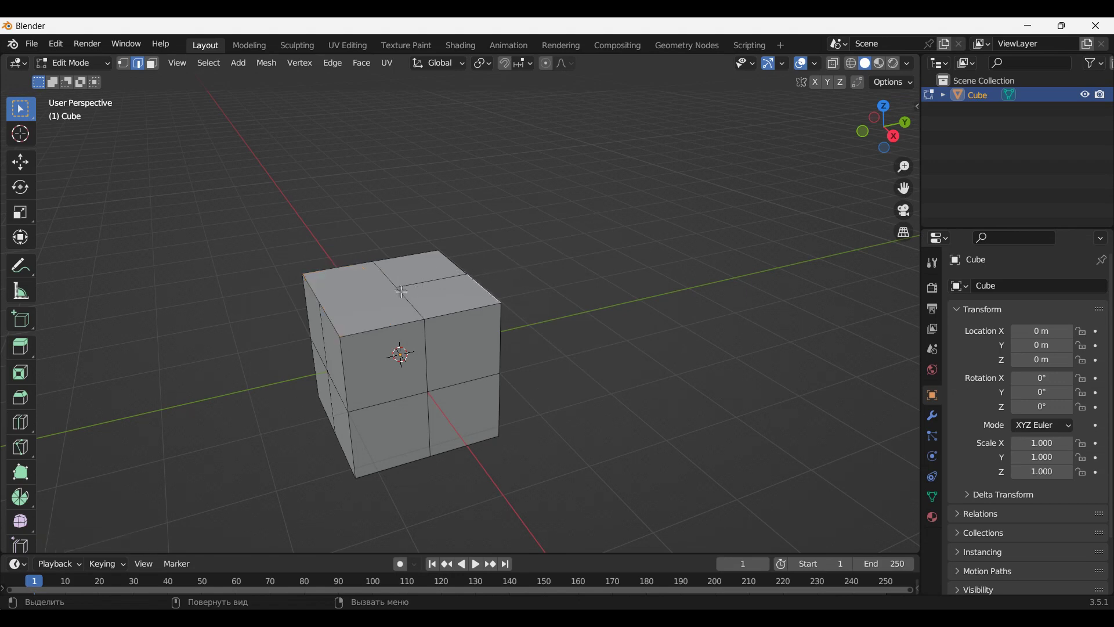
scroll(403, 291, up, 2)
scroll(403, 294, up, 1)
- Orbit to view the top and select two top vertices in vertex select mode
click(413, 304)
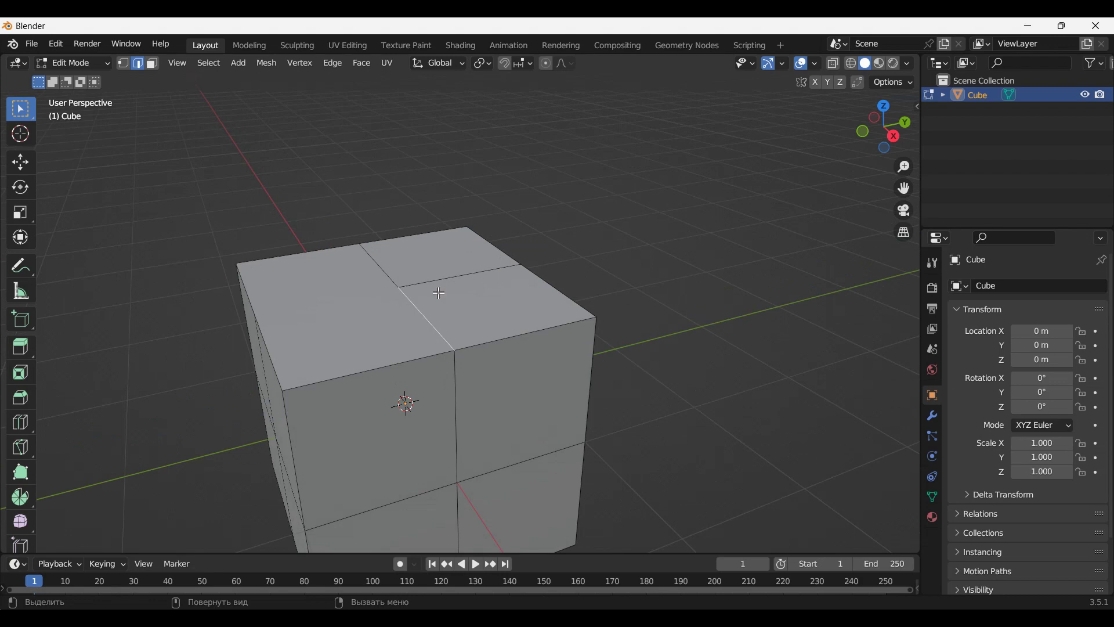
mouse_move(440, 297)
middle_down()
mouse_move(470, 302)
mouse_move(486, 342)
middle_up()
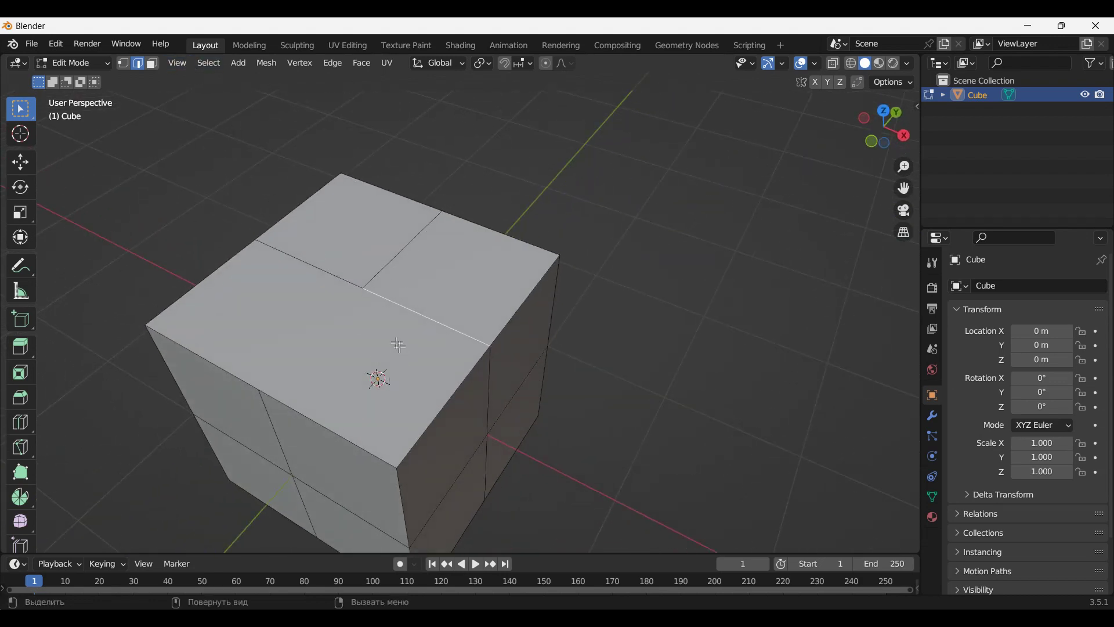
click(123, 63)
click(492, 347)
click(491, 347)
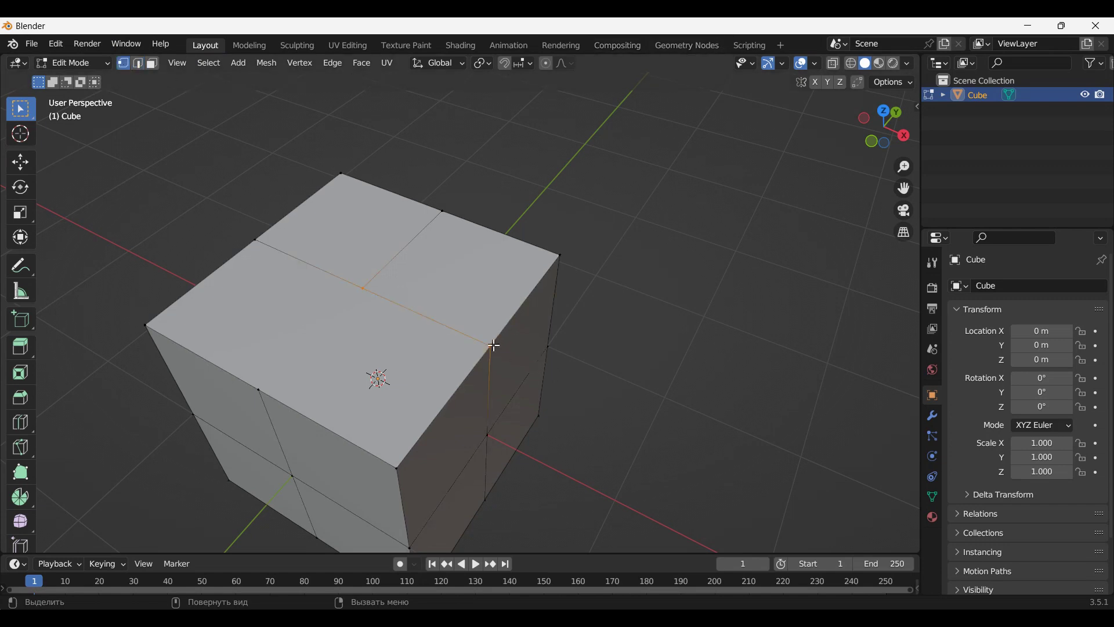
click(363, 288)
shift+click(490, 346)
- Limited Dissolve the two selected vertices, then undo it with Ctrl+Z
key(x)
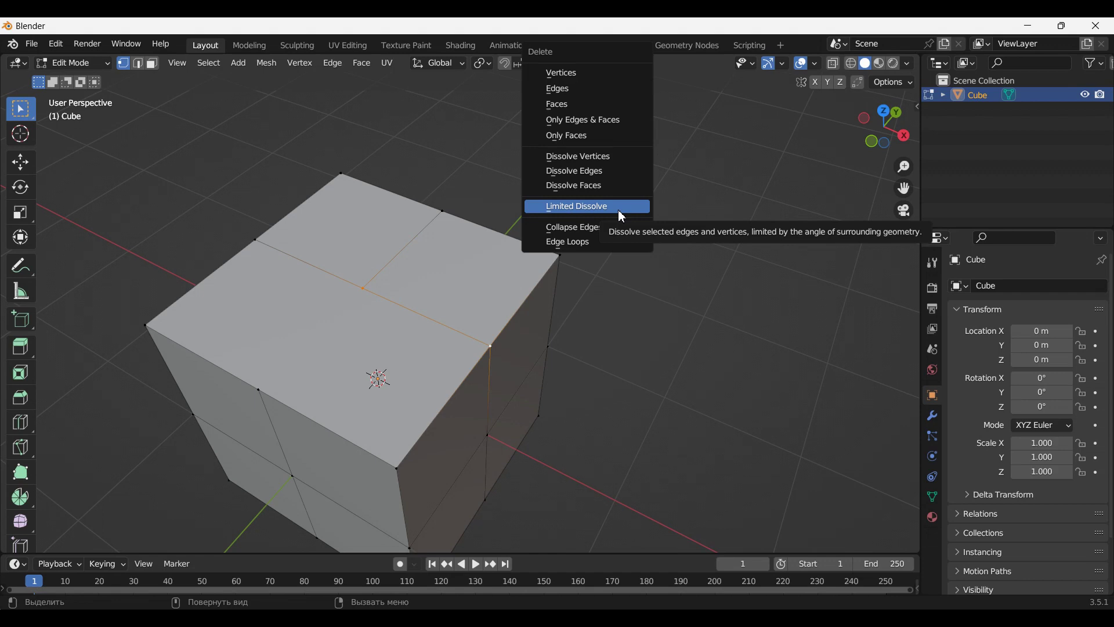
click(619, 211)
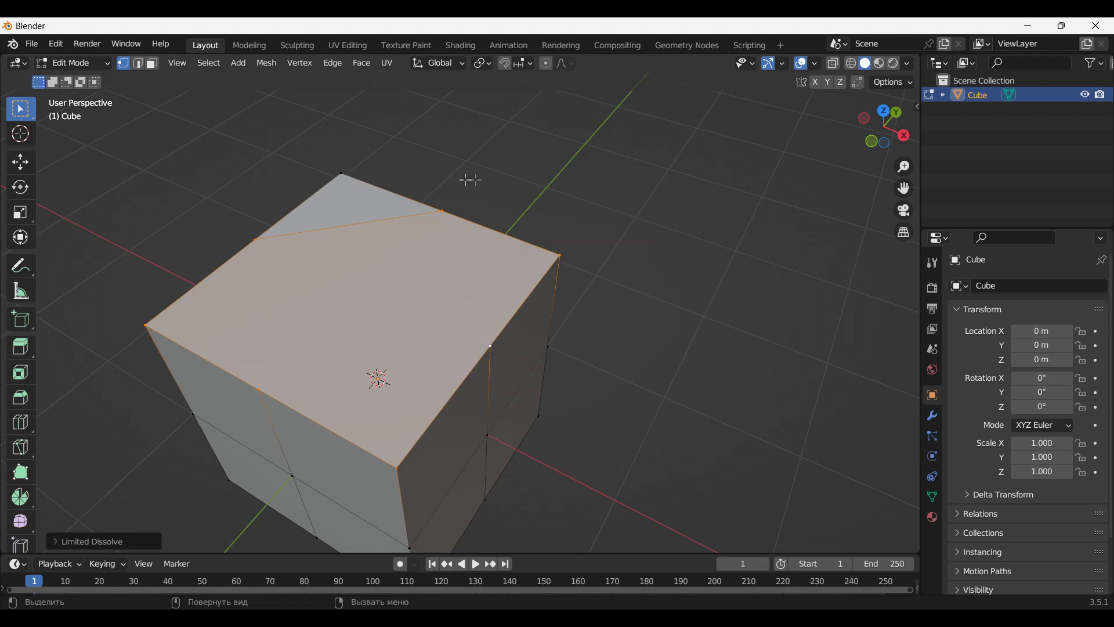
key(ctrl+z)
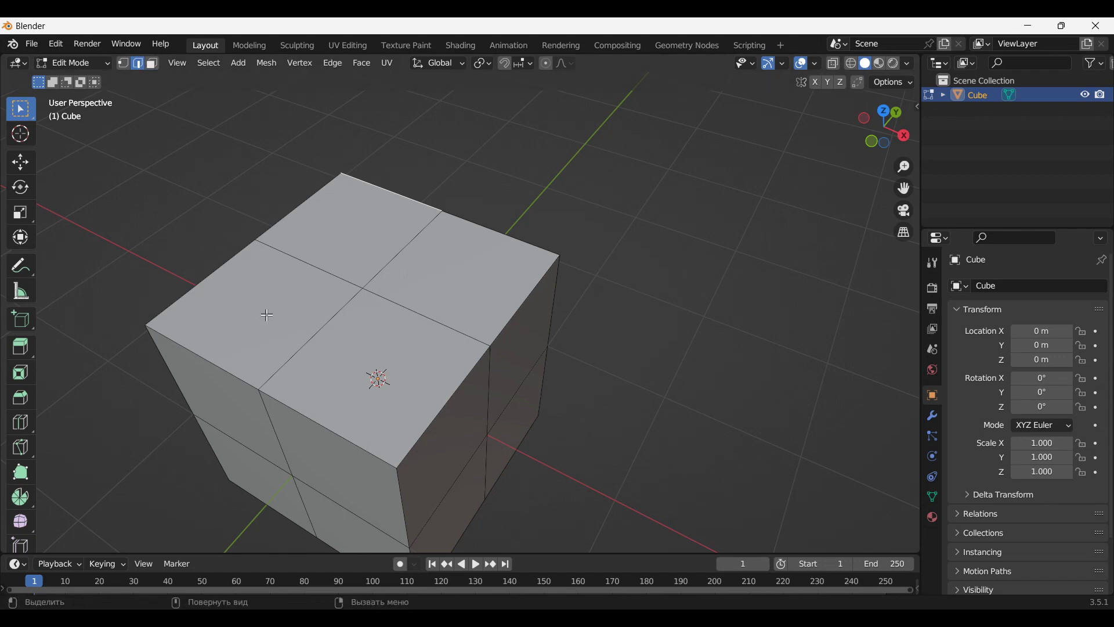
- Select three top quarter faces and Limited Dissolve them into one L-shaped face
click(153, 65)
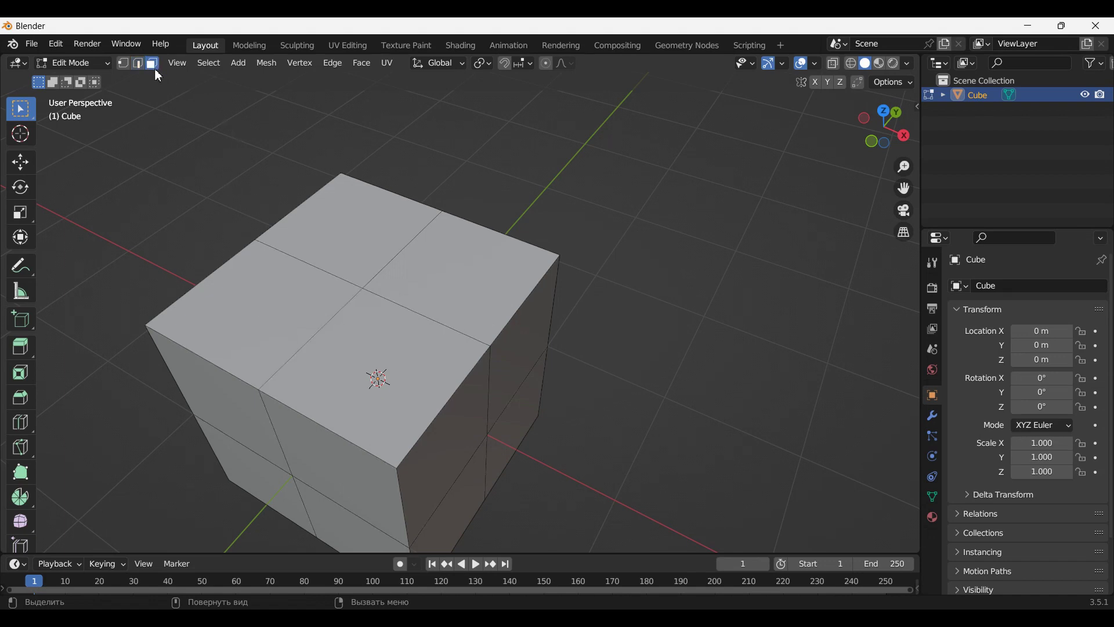
click(280, 338)
shift+click(376, 350)
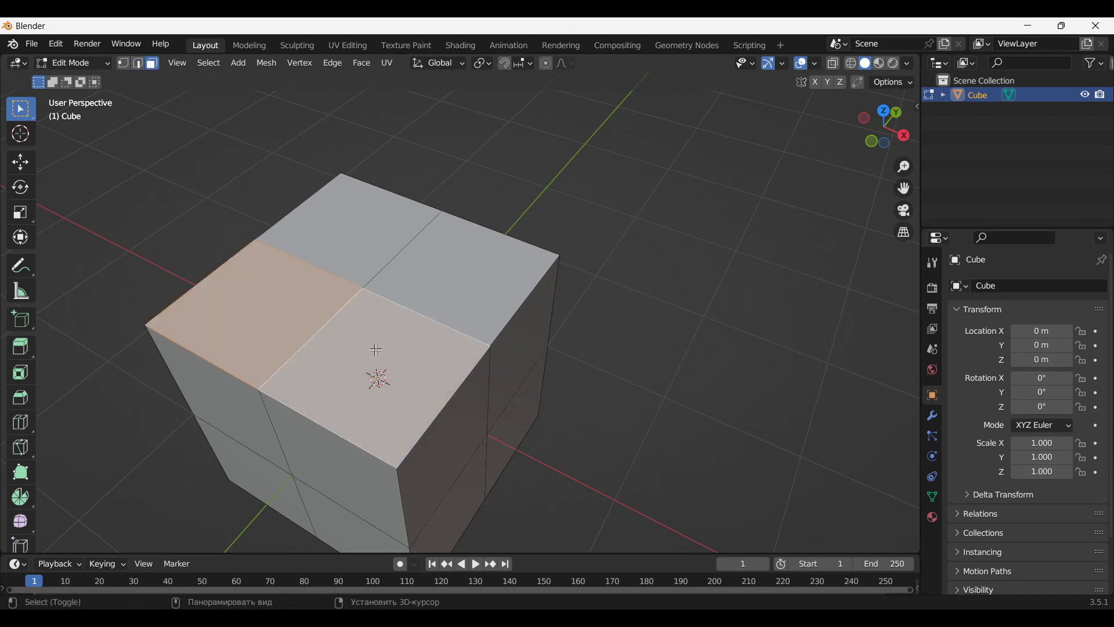
shift+click(454, 288)
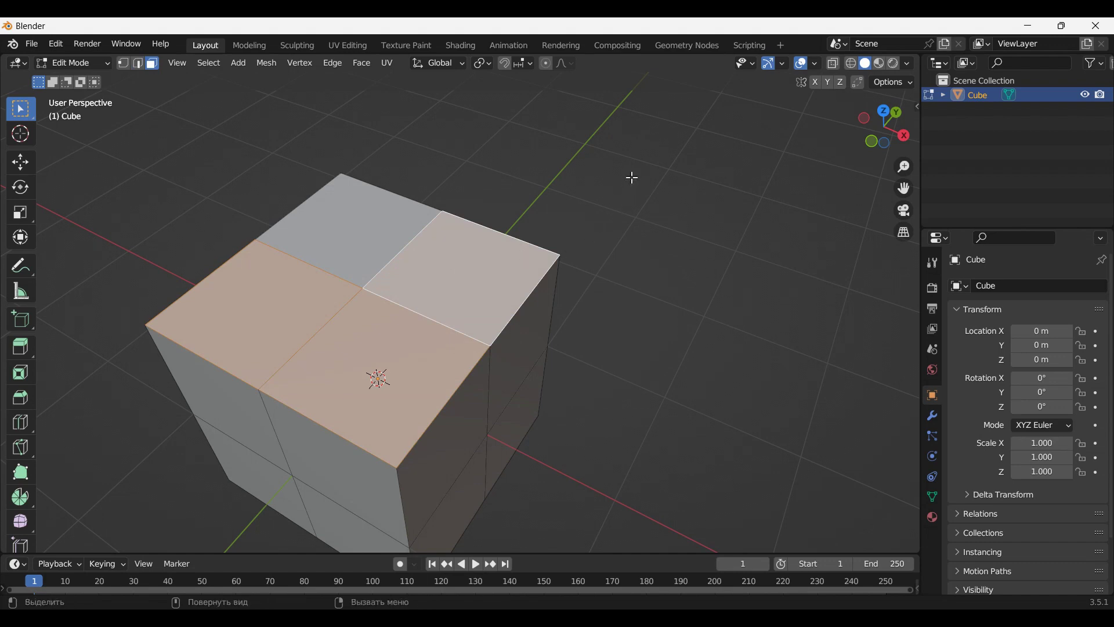
key(x)
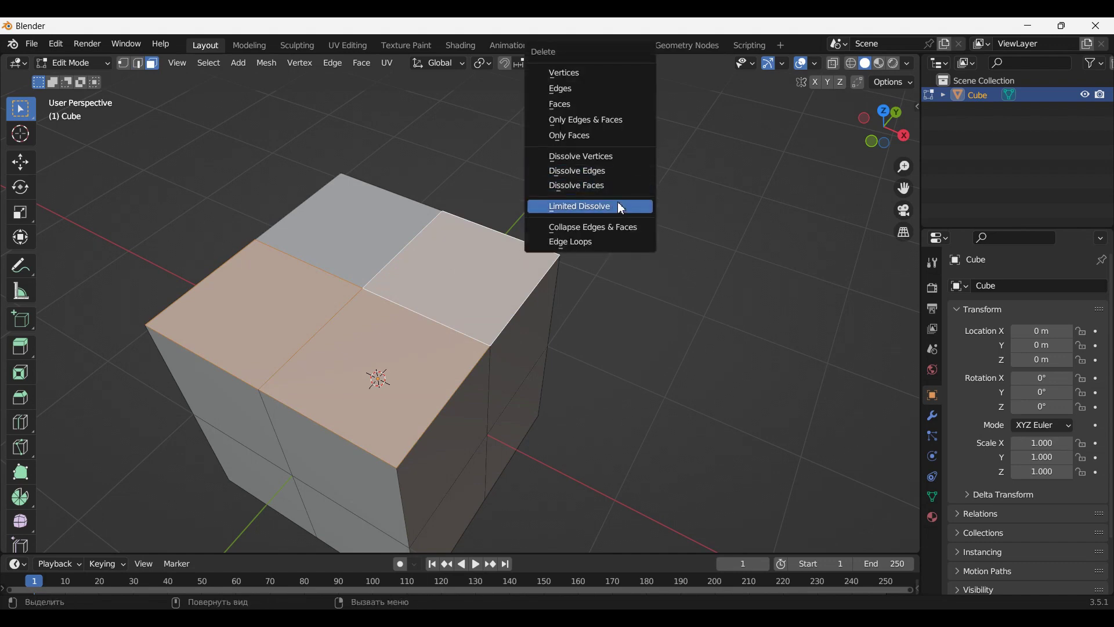
click(618, 203)
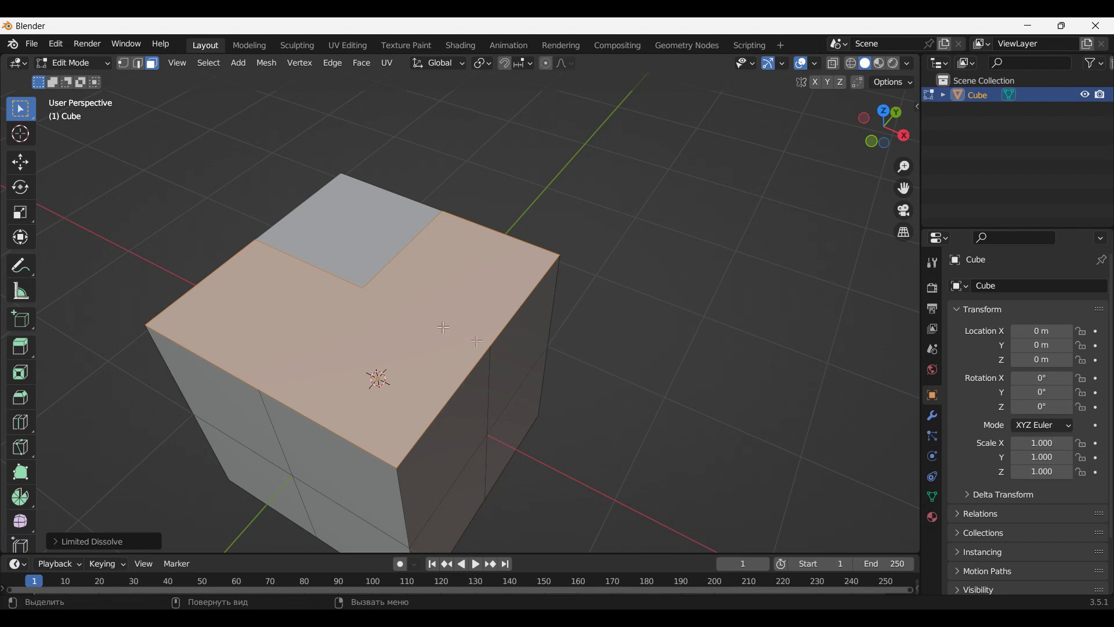
- Select the remaining small top face's corner vertex, then orbit and zoom out
middle_drag(376, 380, 370, 366)
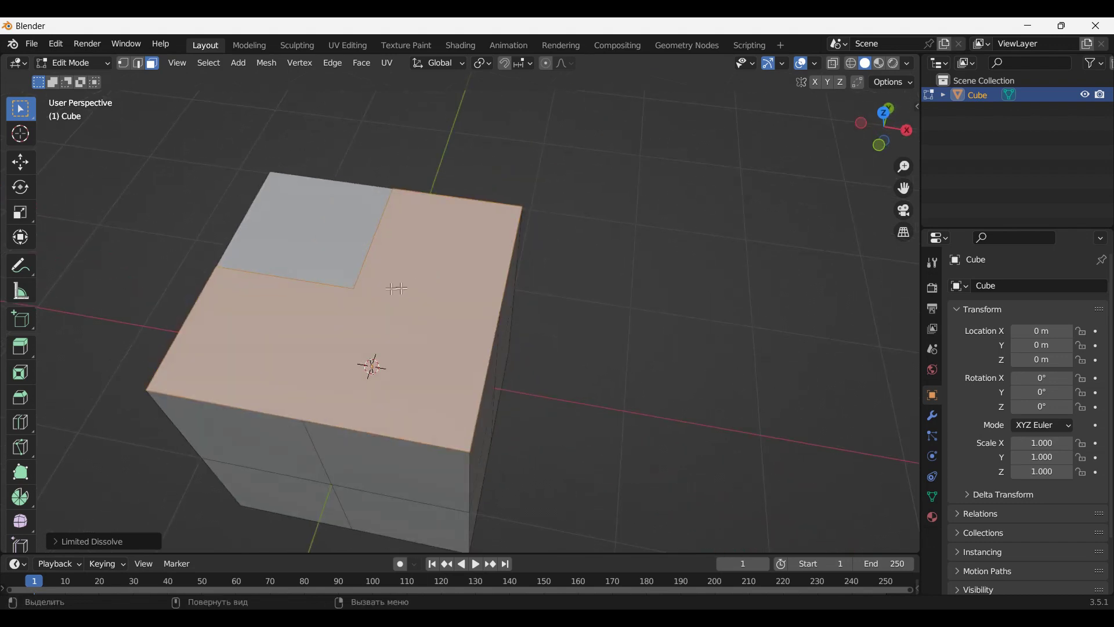
click(350, 285)
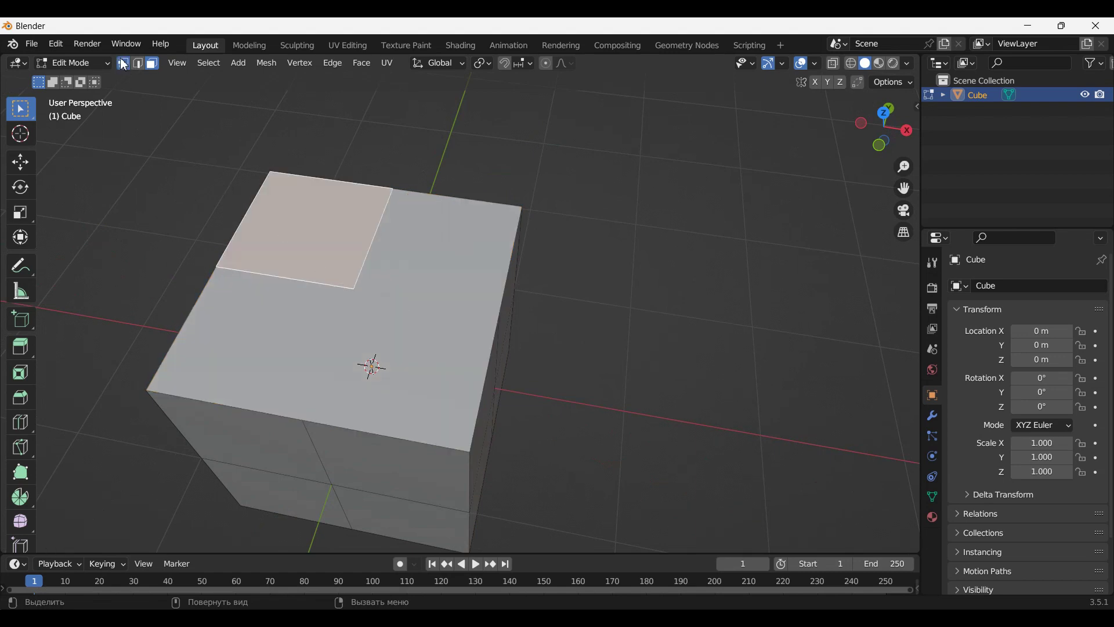
click(124, 63)
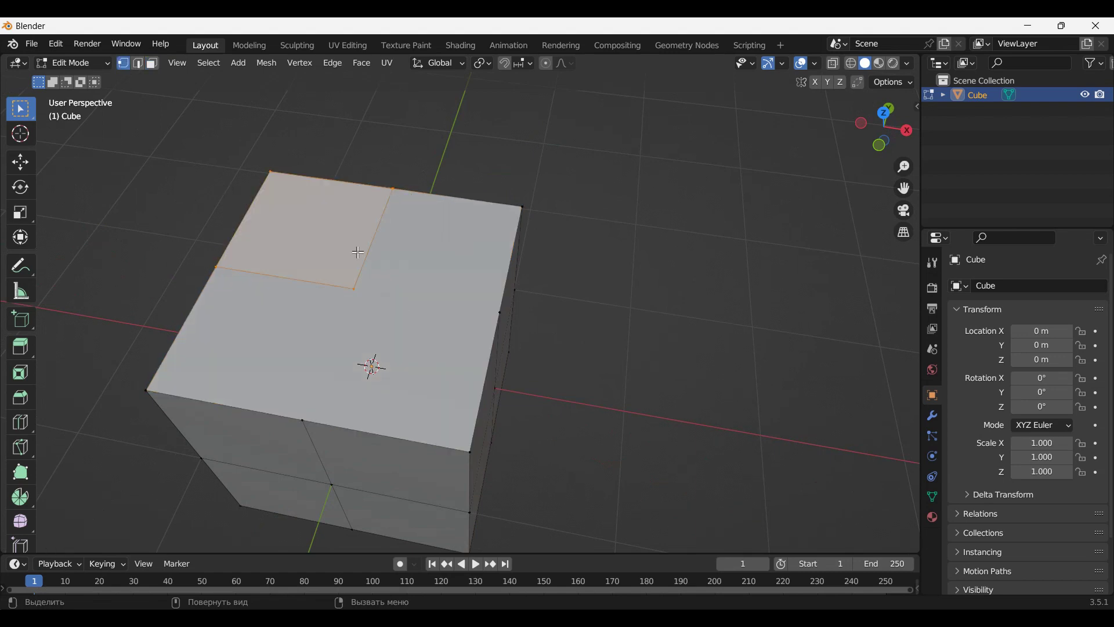
click(355, 289)
mouse_move(390, 302)
middle_down()
mouse_move(432, 293)
mouse_move(382, 258)
middle_up()
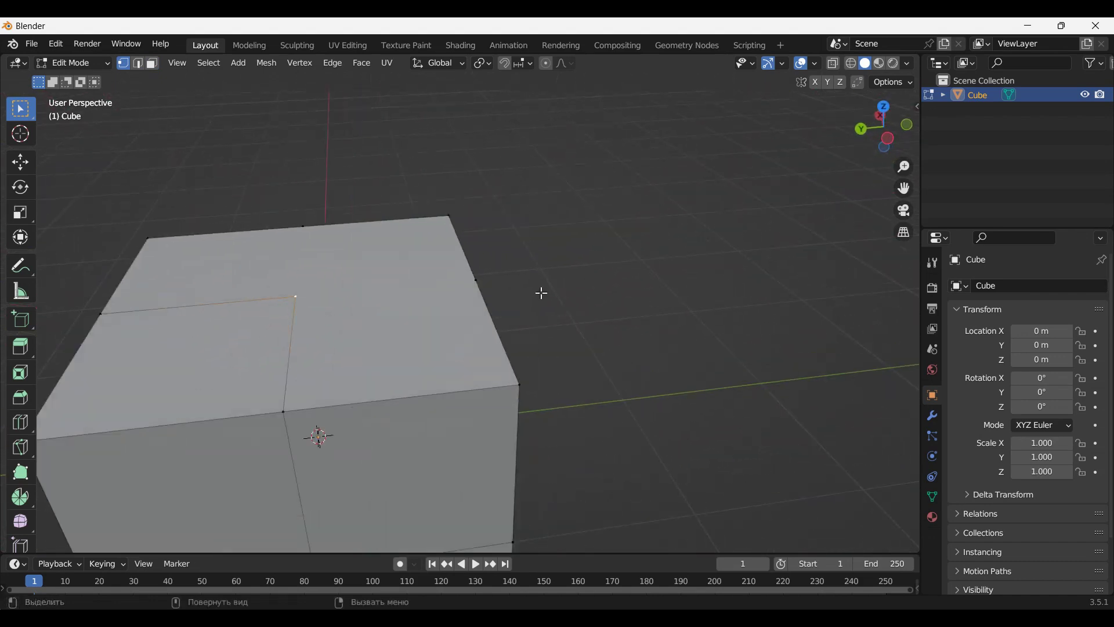
middle_drag(381, 259, 499, 312)
scroll(499, 311, down, 1)
scroll(498, 312, down, 1)
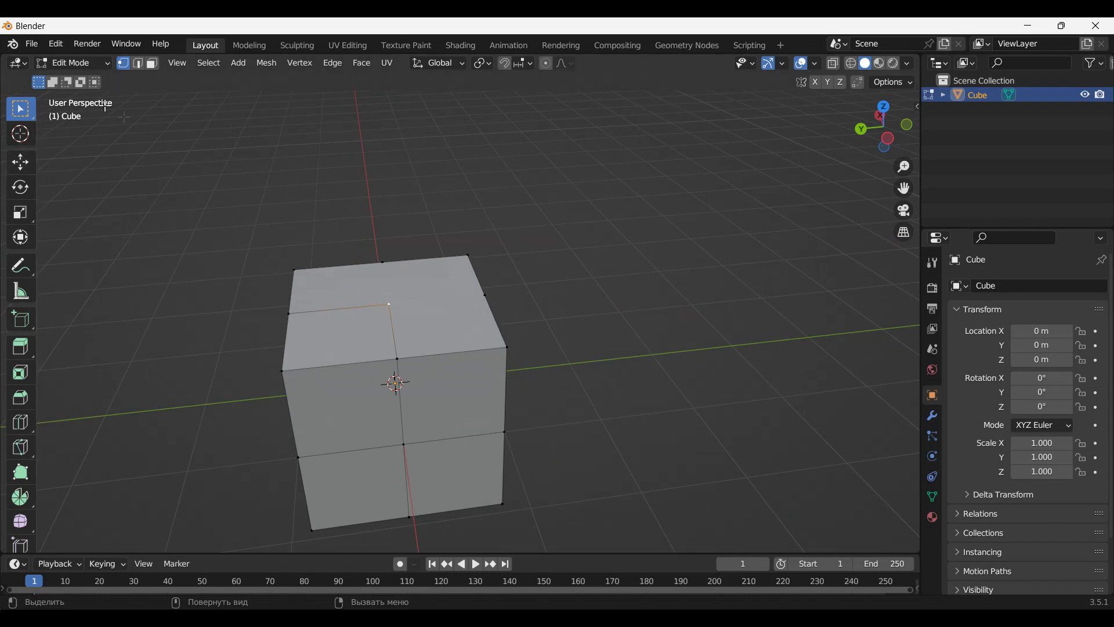
- Delete the L-shaped top face with X > Faces, opening the cube's top
click(153, 65)
click(439, 293)
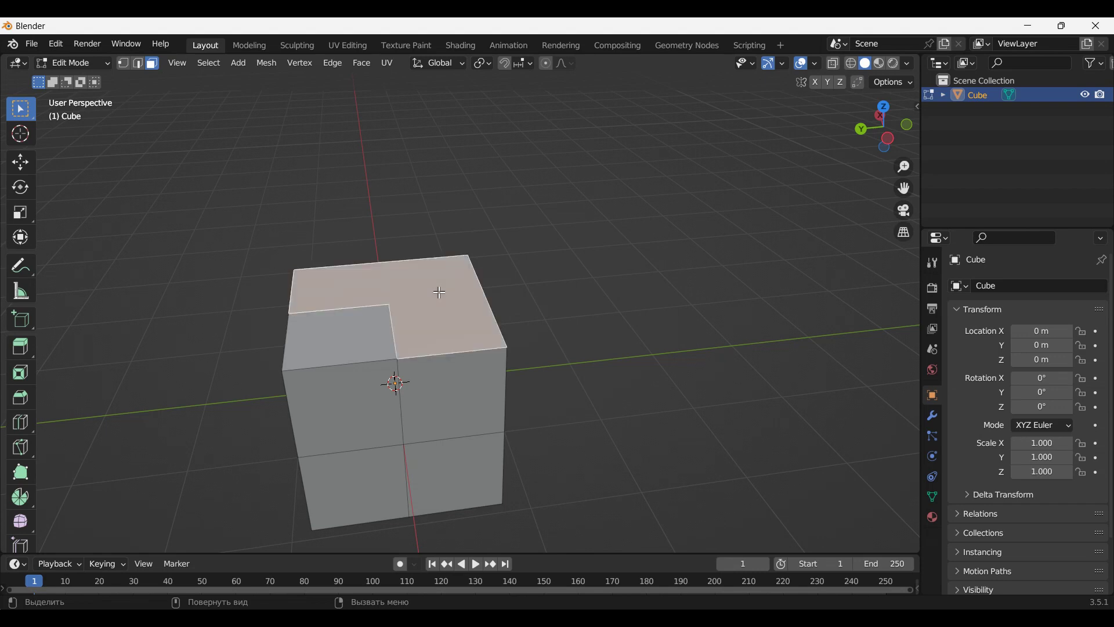
key(x)
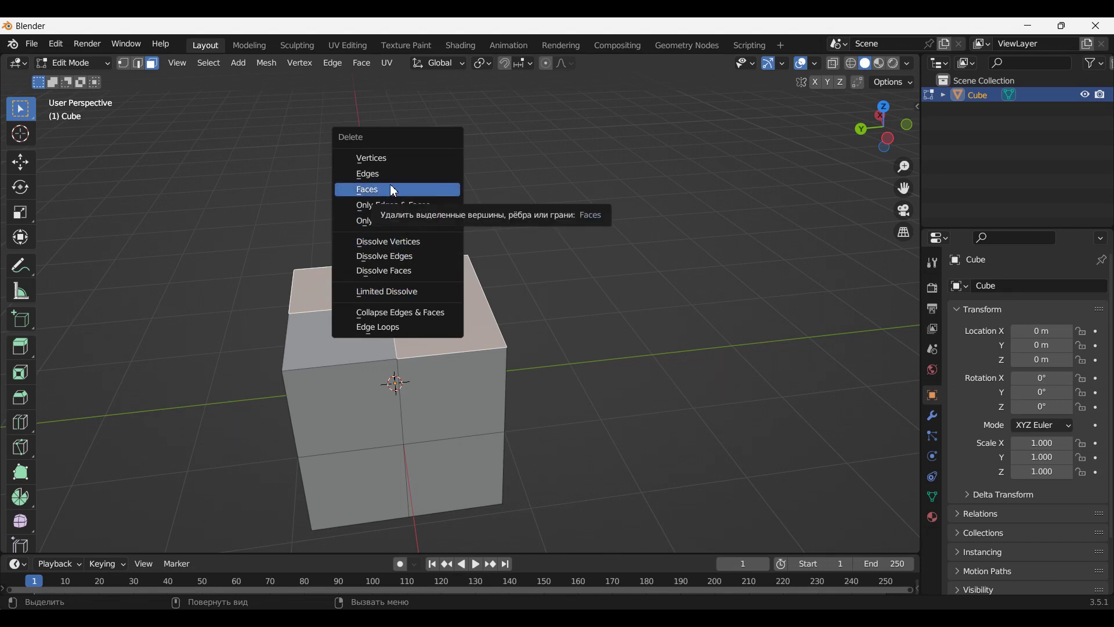
click(394, 191)
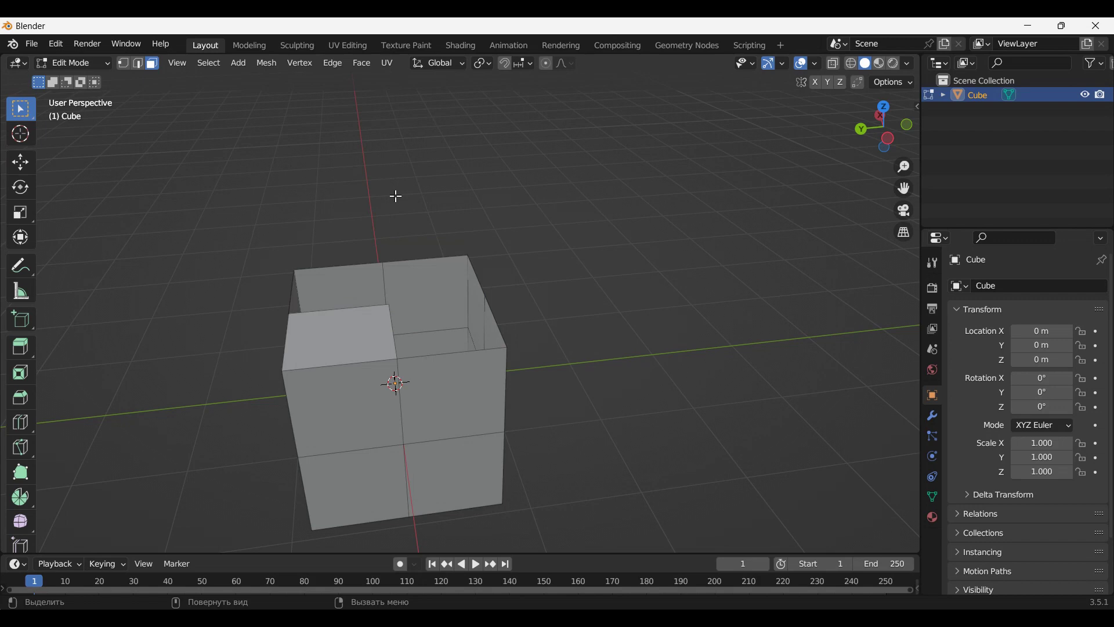
- Orbit down into the cube and delete one of its side faces
mouse_move(418, 223)
middle_down()
mouse_move(295, 267)
mouse_move(493, 366)
mouse_move(447, 351)
middle_up()
click(446, 354)
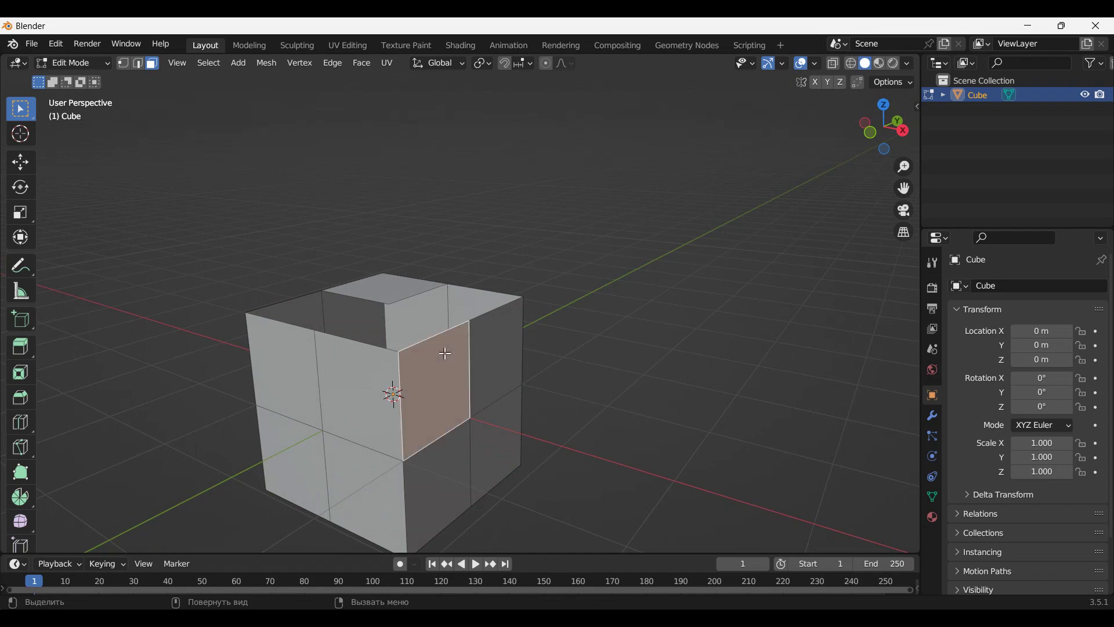
key(x)
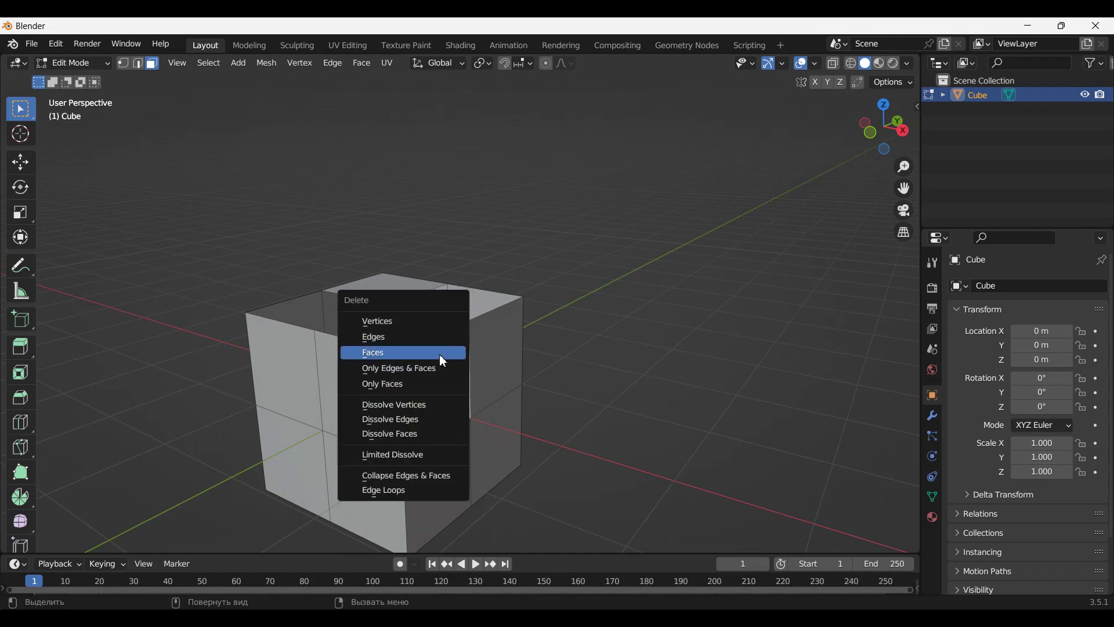
click(442, 360)
mouse_move(530, 346)
middle_down()
mouse_move(503, 362)
mouse_move(578, 331)
mouse_move(490, 401)
mouse_move(593, 201)
middle_up()
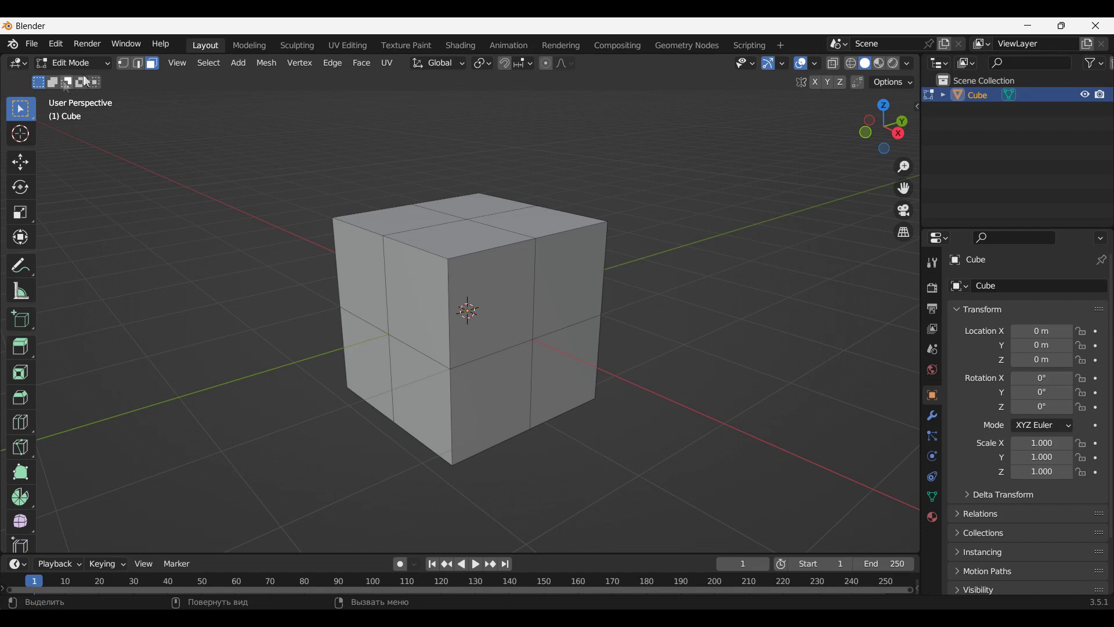
- Select the cube's front upper face in face select mode
click(140, 64)
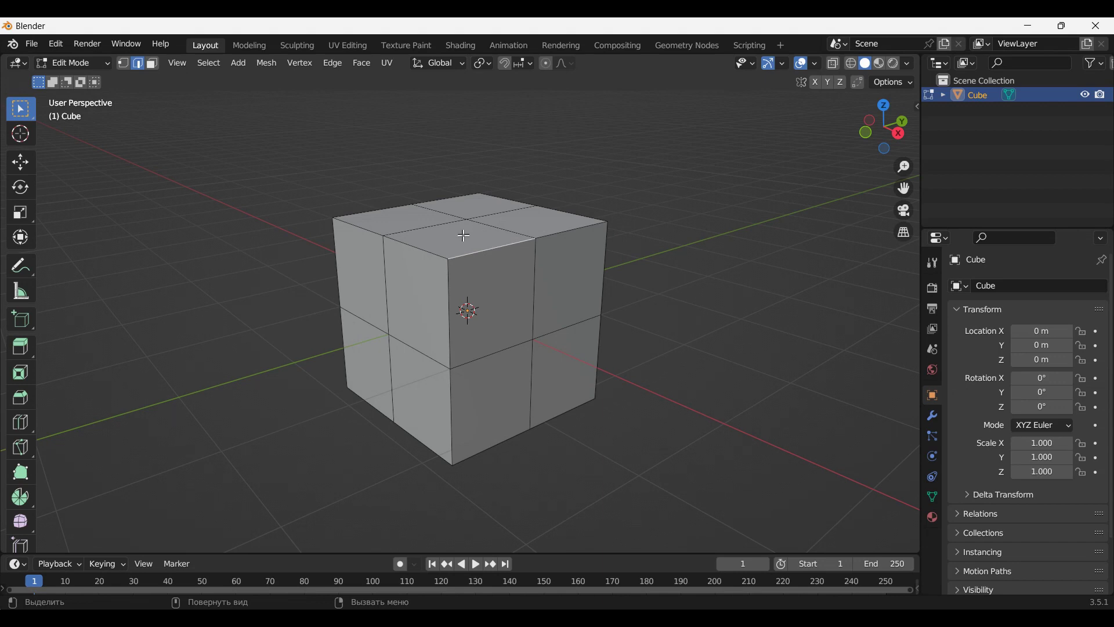
click(152, 63)
click(464, 236)
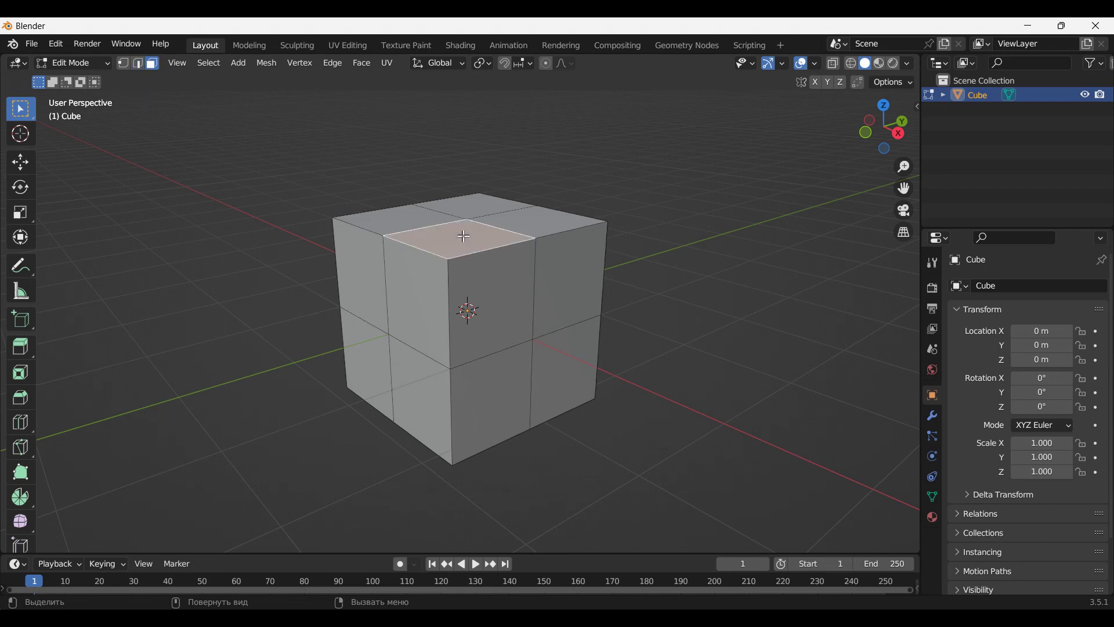
click(479, 290)
click(468, 238)
click(482, 286)
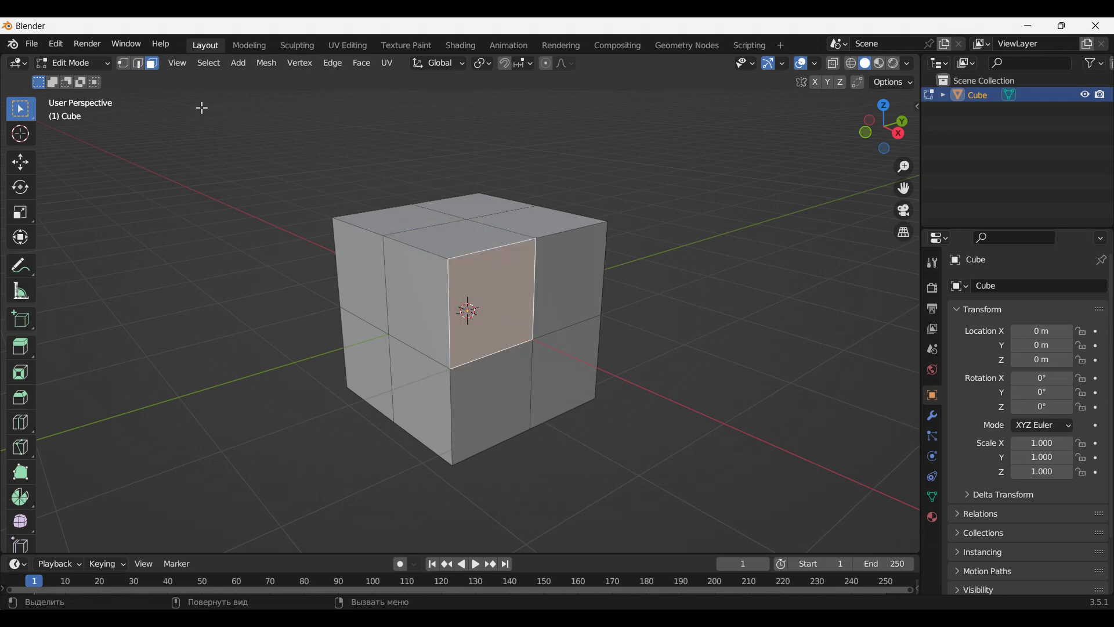
- Delete the selected edges in edge select mode, then orbit to inspect the hole
click(138, 64)
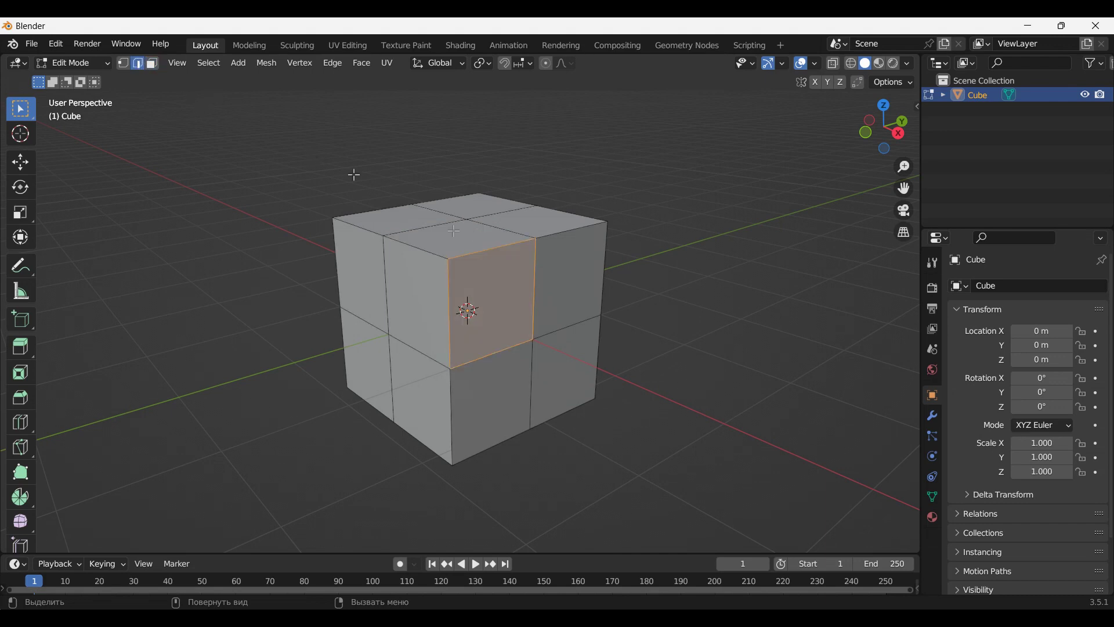
click(485, 249)
key(x)
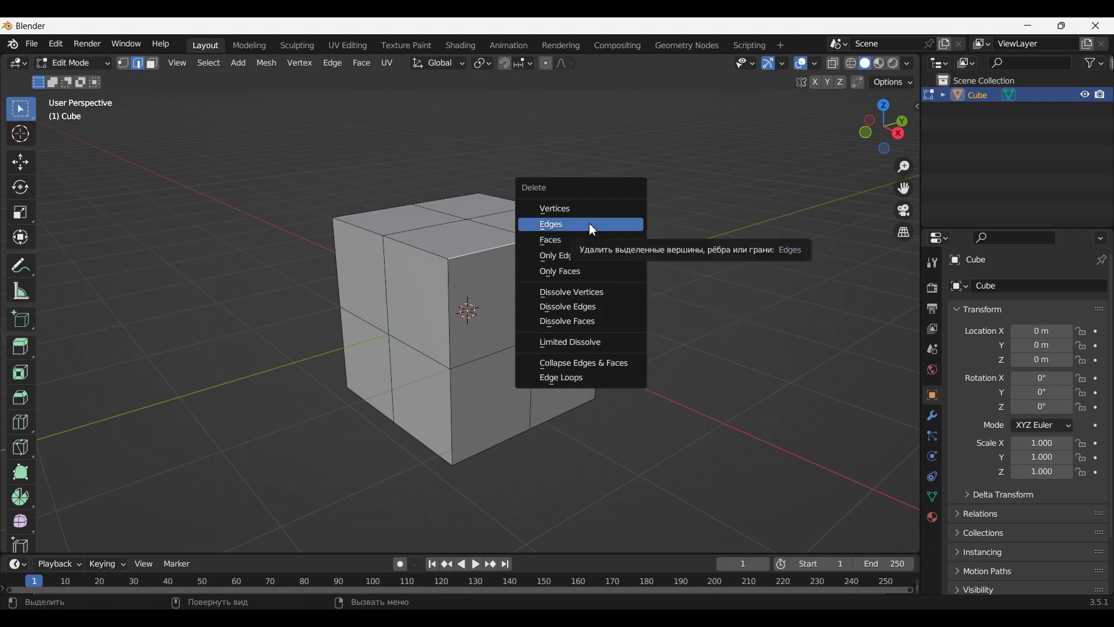
click(591, 226)
mouse_move(604, 232)
middle_down()
mouse_move(602, 253)
mouse_move(525, 236)
middle_up()
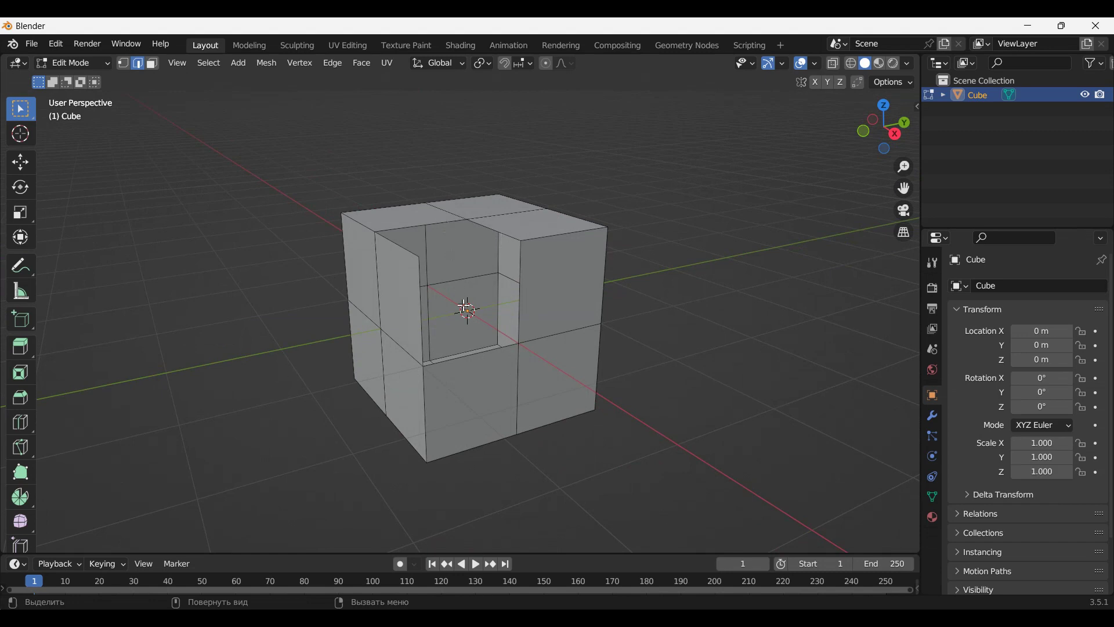
middle_drag(450, 235, 429, 274)
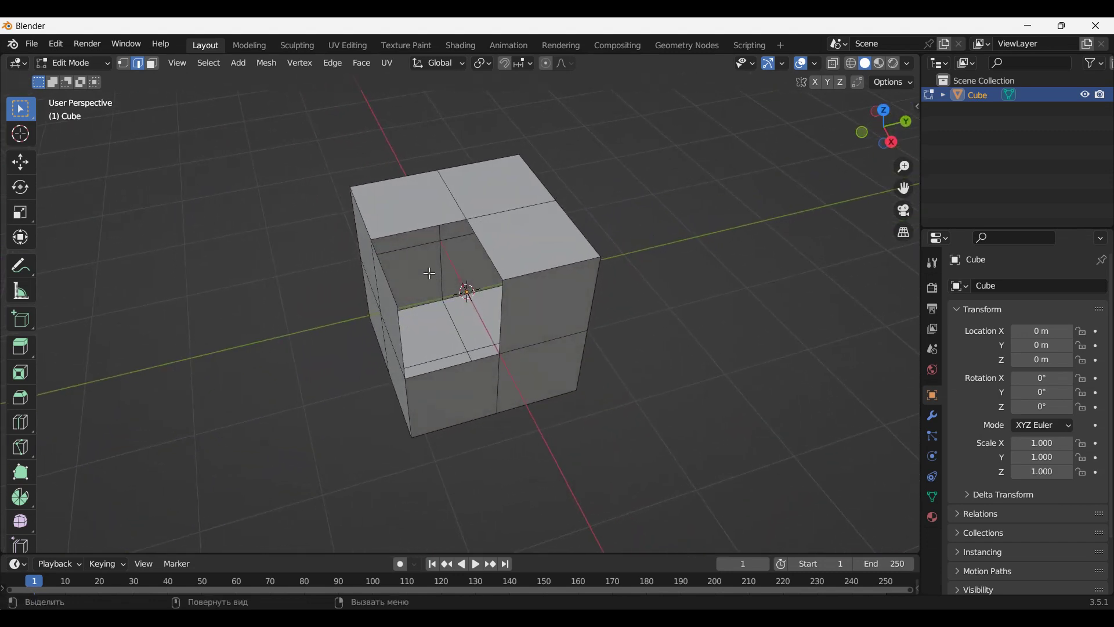